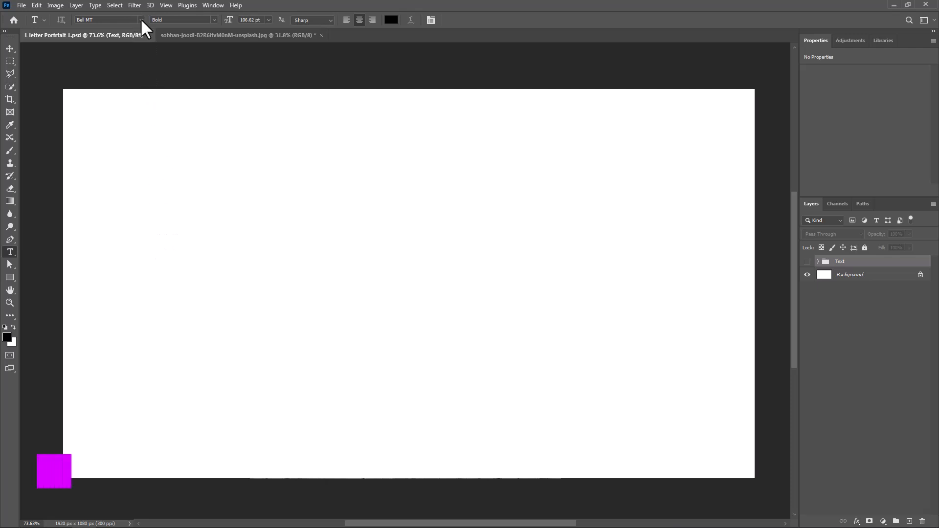
# Set the Type tool to Bell MT Bold at 135 pt with a grey text colour
pyautogui.click(141, 20)
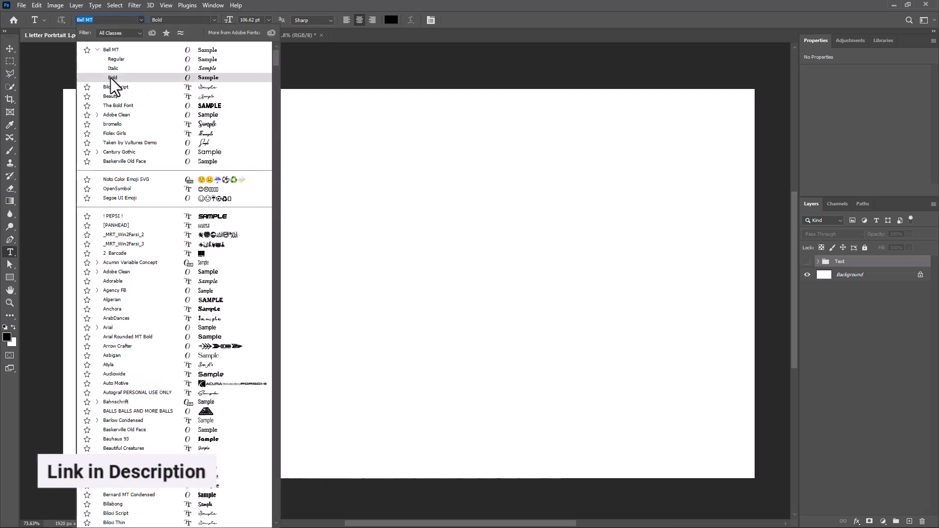
pyautogui.click(111, 77)
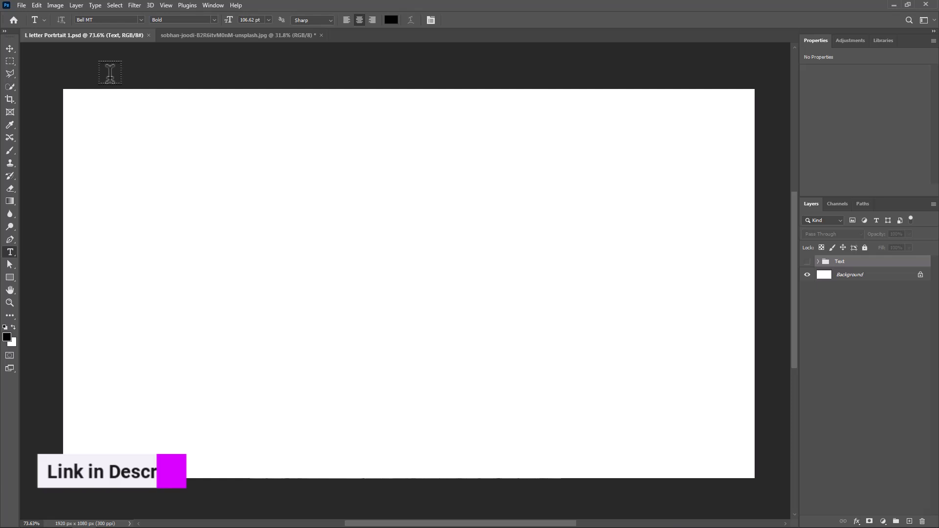
pyautogui.click(250, 20)
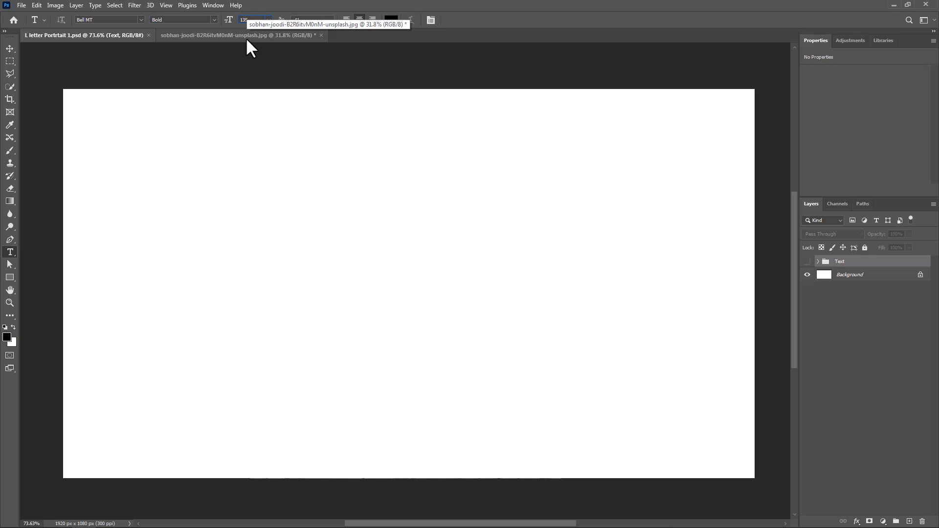
pyautogui.press('Tab')
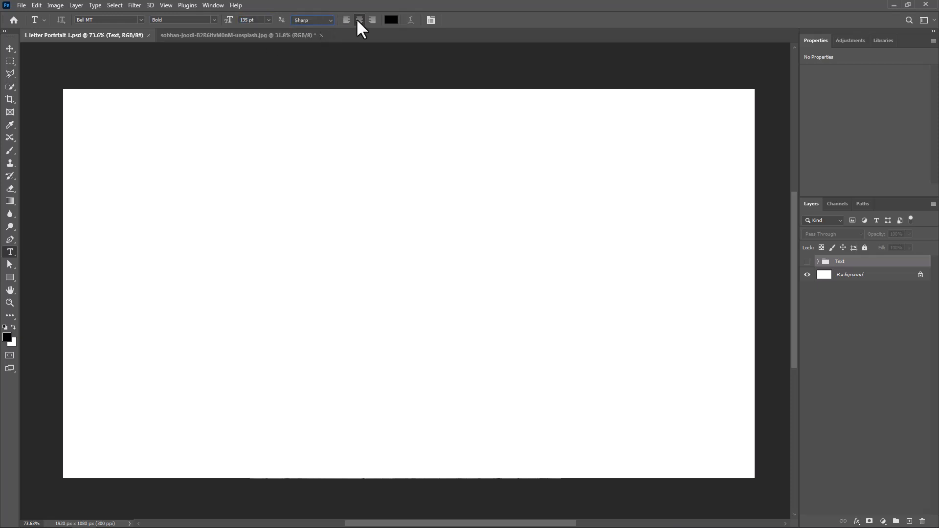
pyautogui.click(391, 22)
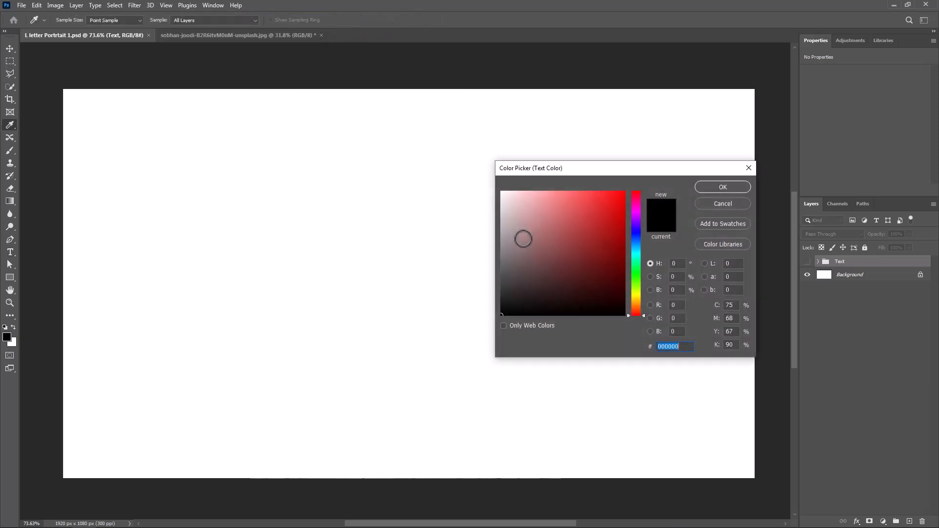
pyautogui.moveTo(520, 235); pyautogui.dragTo(489, 244)
pyautogui.click(709, 188)
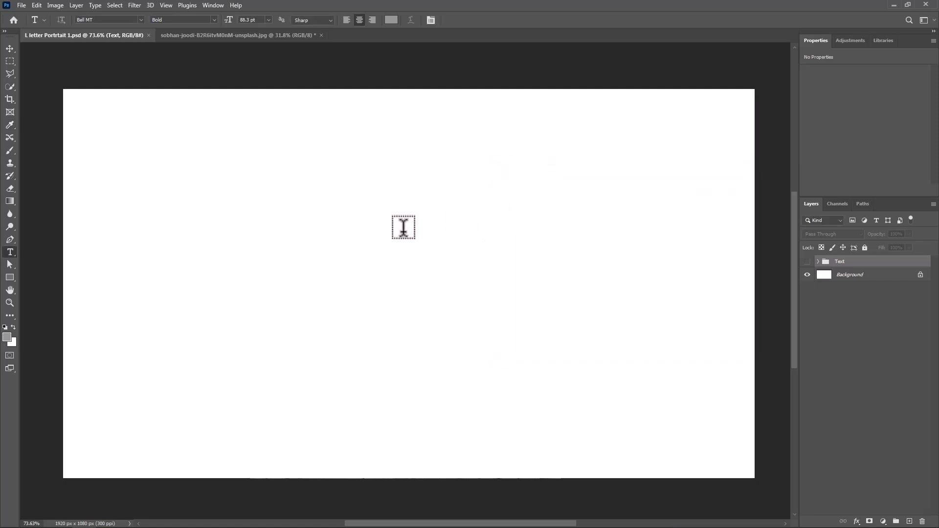
# Add the text letter "L" and centre it on the canvas
pyautogui.click(286, 324)
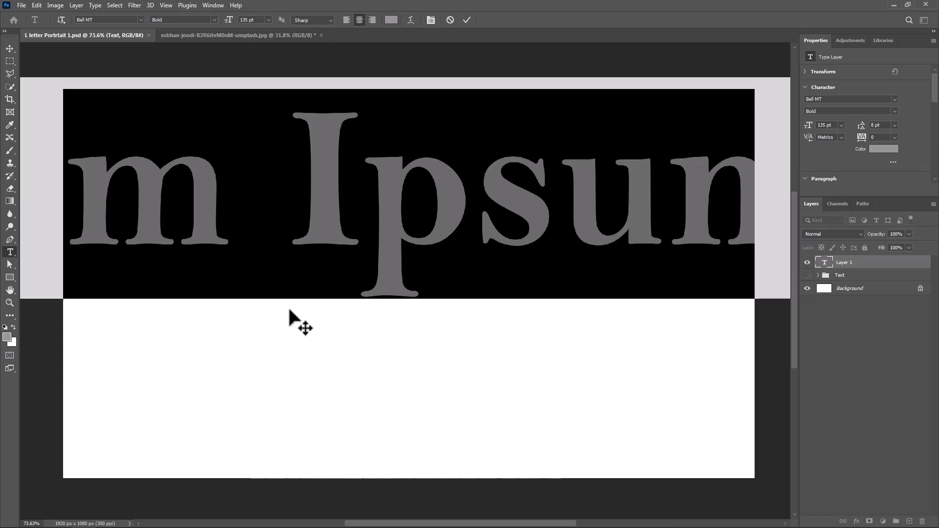
pyautogui.write('L')
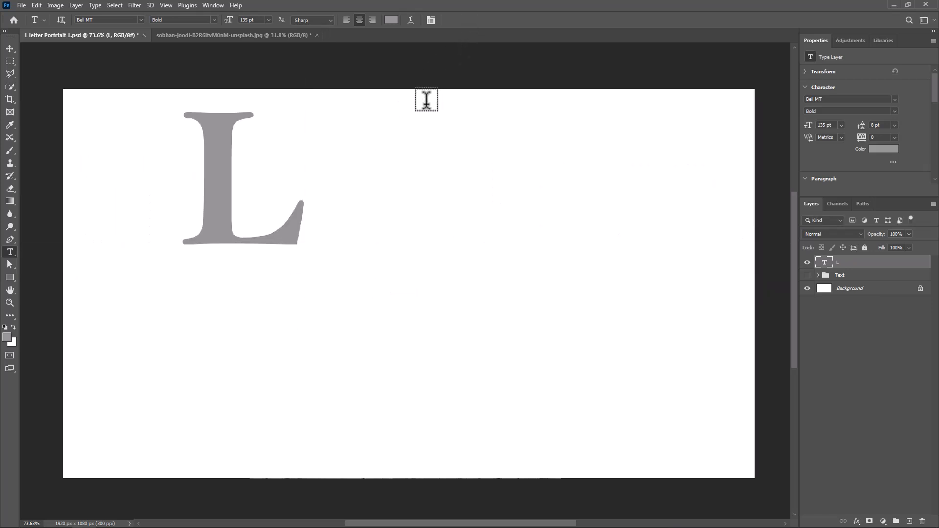
pyautogui.click(9, 49)
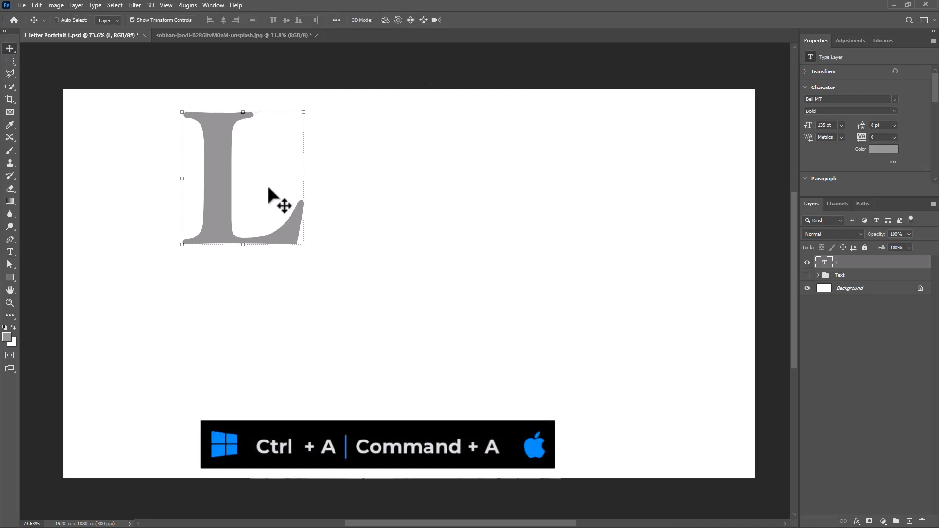
pyautogui.hotkey('ctrl', 'a')
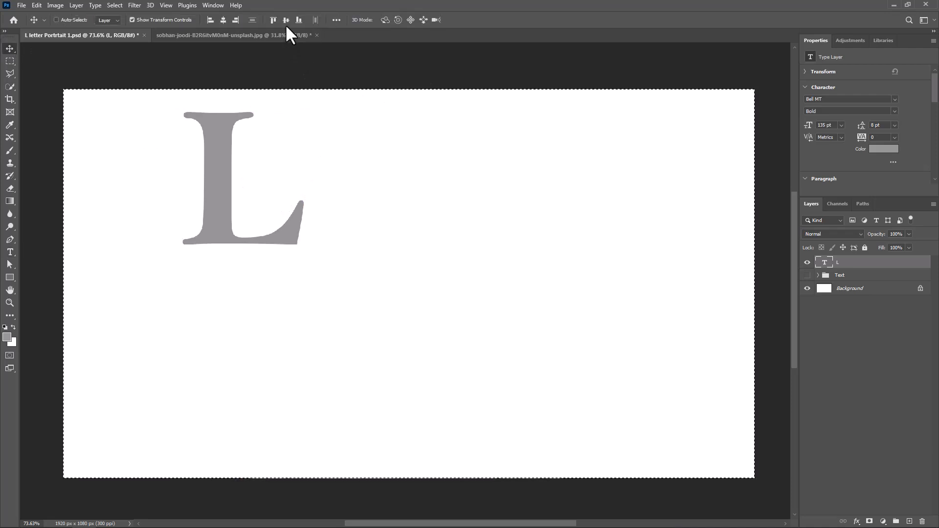
pyautogui.click(285, 21)
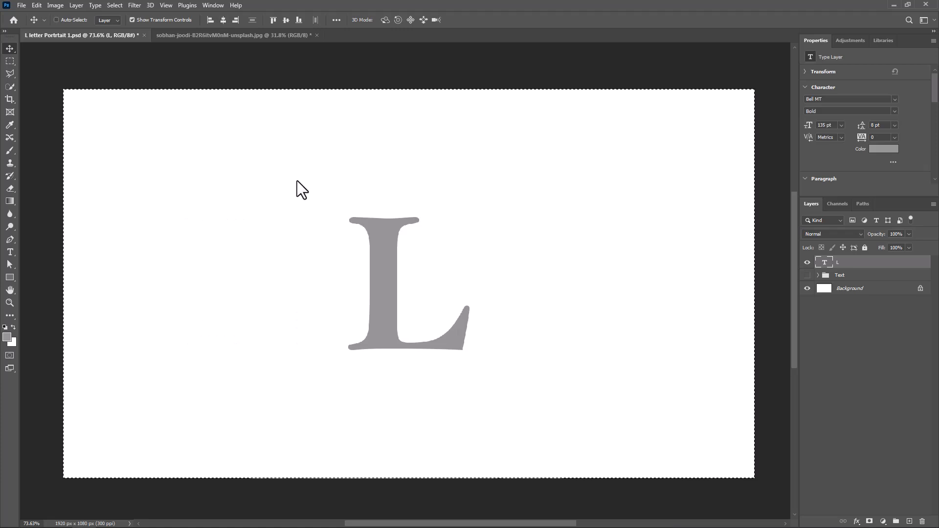
pyautogui.hotkey('ctrl', 'd')
# Bring the photo of the woman in the blue coat into the letter portrait document, above the L layer
pyautogui.click(229, 34)
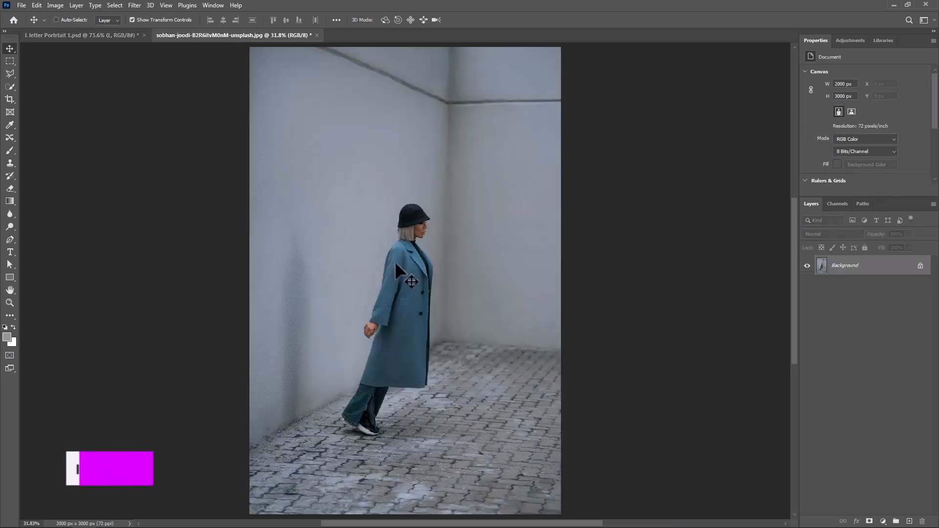
pyautogui.moveTo(395, 261); pyautogui.dragTo(399, 291)
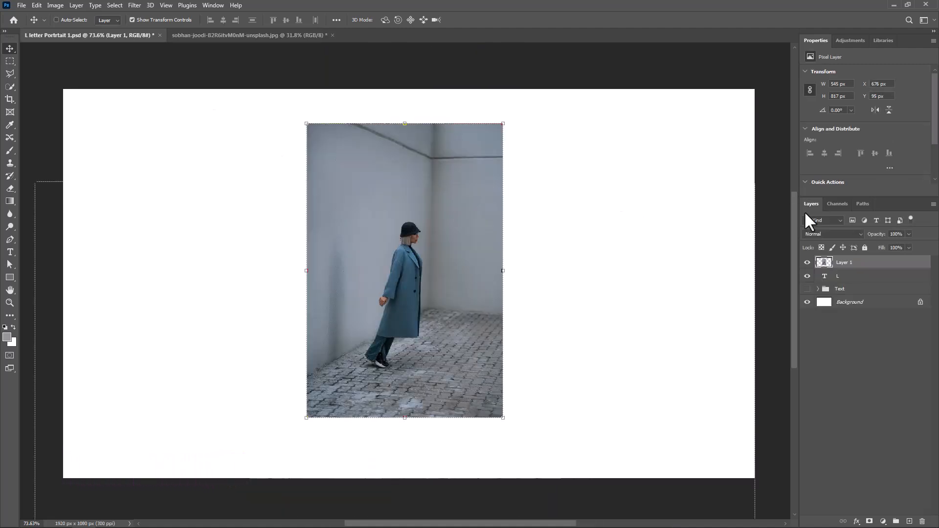
# Convert the photo layer to a Smart Object and rename it "Model"
pyautogui.rightClick(860, 264)
pyautogui.click(770, 247)
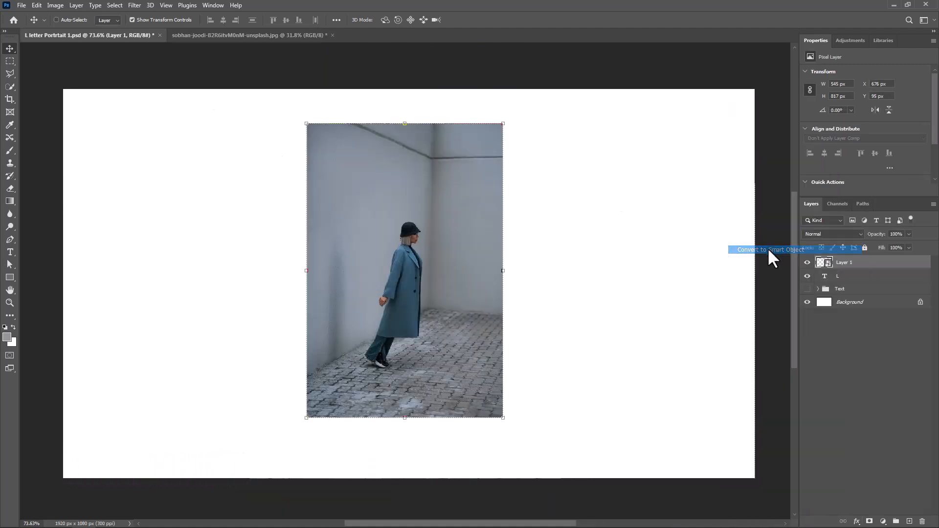
pyautogui.doubleClick(844, 263)
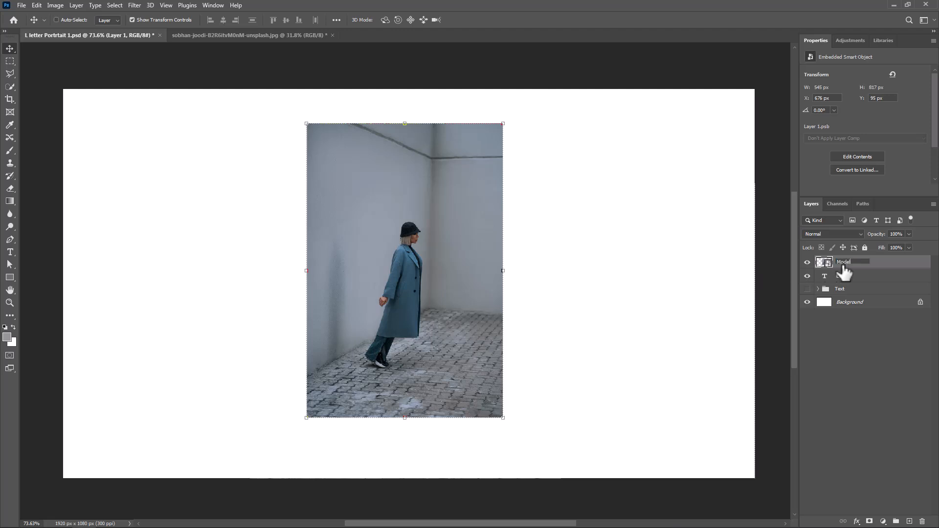
pyautogui.press('Return')
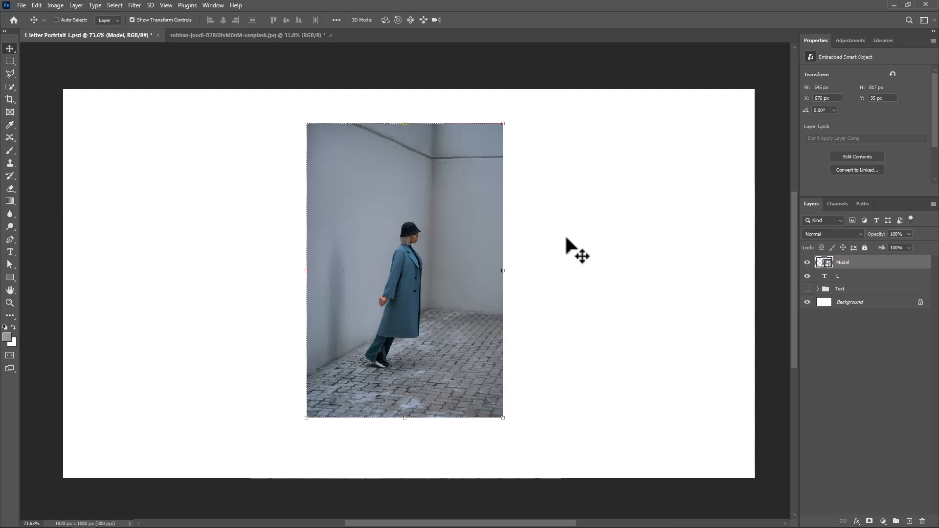
# With Model temporarily at 55% opacity, scale it to about 82.4%, align the woman with the L's stem and base, and restore 100% opacity
pyautogui.hotkey('ctrl', 't')
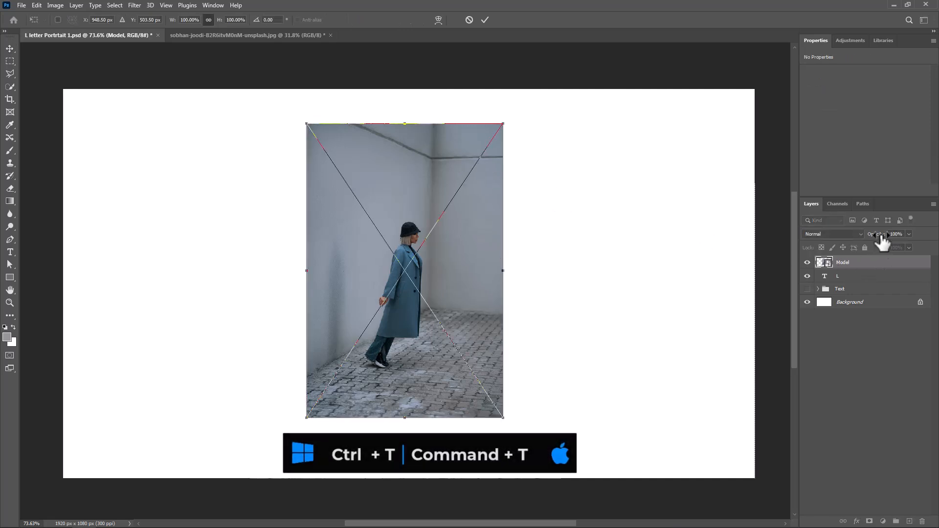
pyautogui.moveTo(877, 235); pyautogui.dragTo(860, 235)
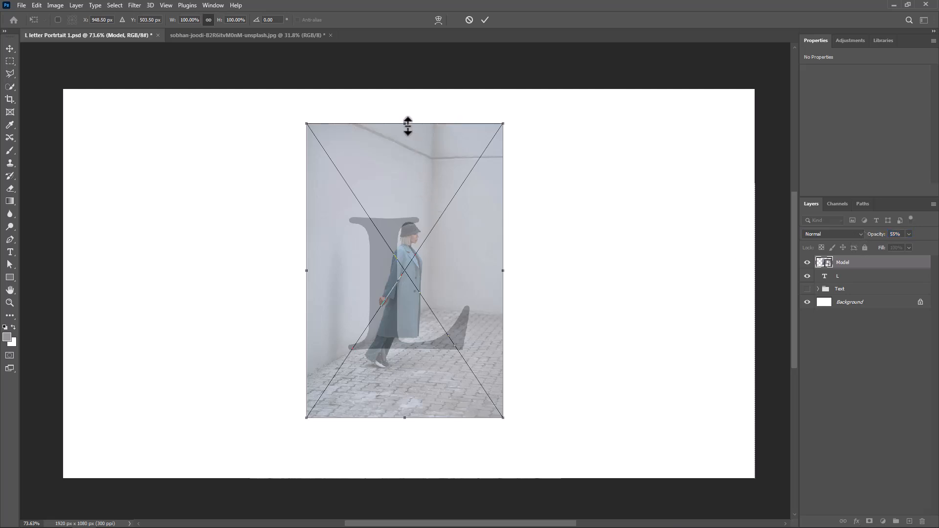
pyautogui.moveTo(408, 126); pyautogui.dragTo(413, 173)
pyautogui.moveTo(424, 274); pyautogui.dragTo(430, 249)
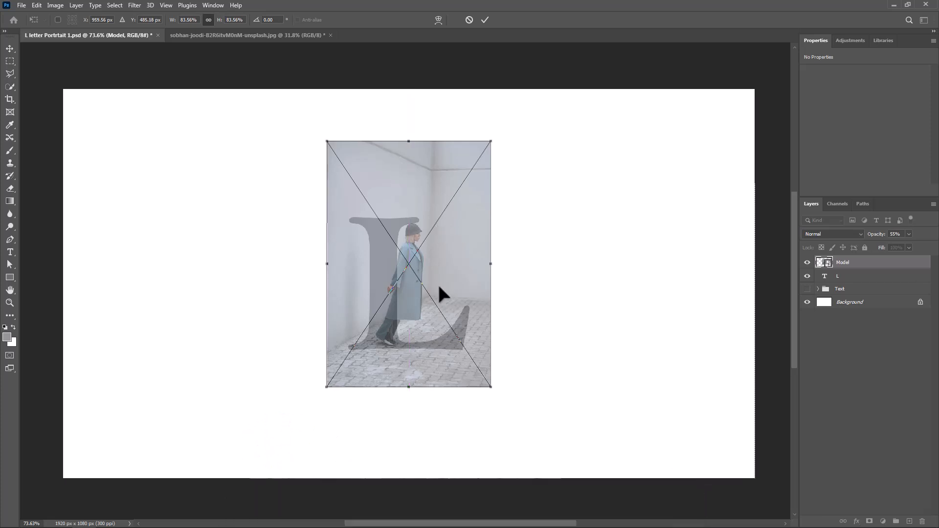
pyautogui.press('Down')
pyautogui.press('Down')
pyautogui.press('Down')
pyautogui.press('Down')
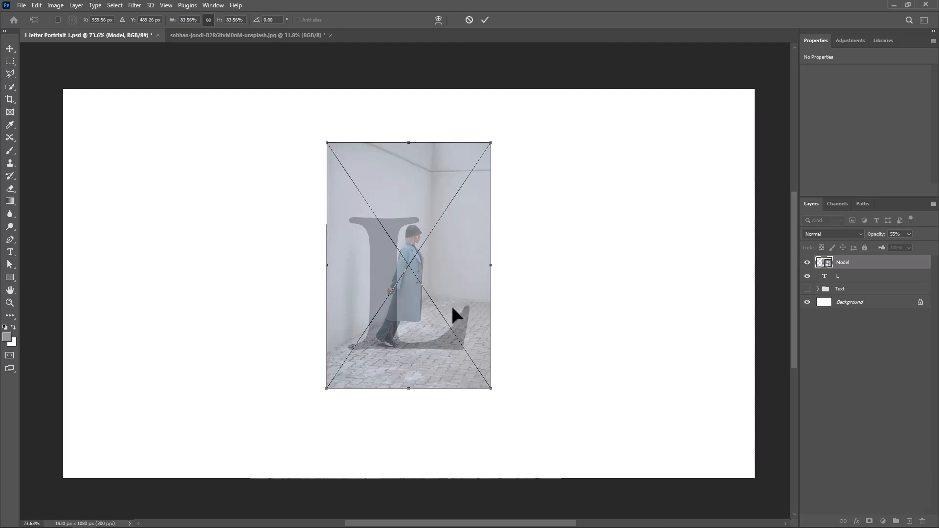
pyautogui.press('Down')
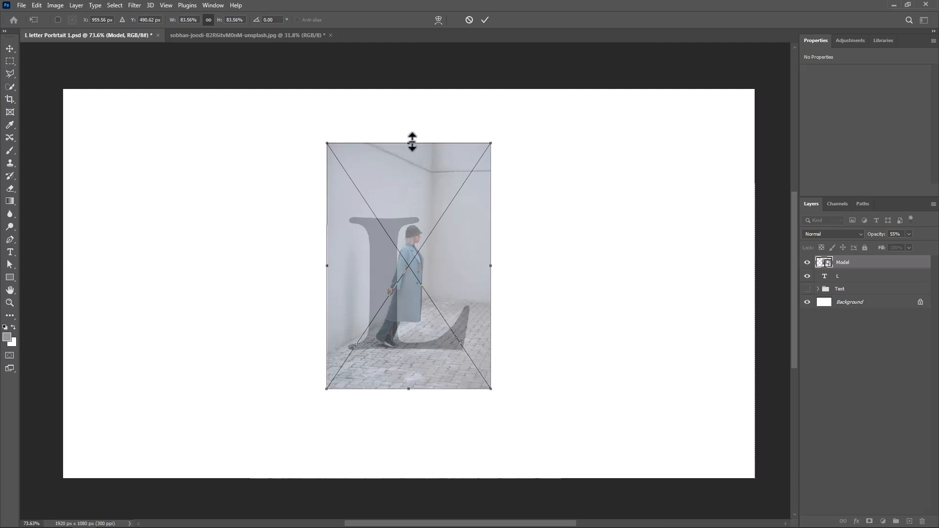
pyautogui.moveTo(412, 143); pyautogui.dragTo(412, 146)
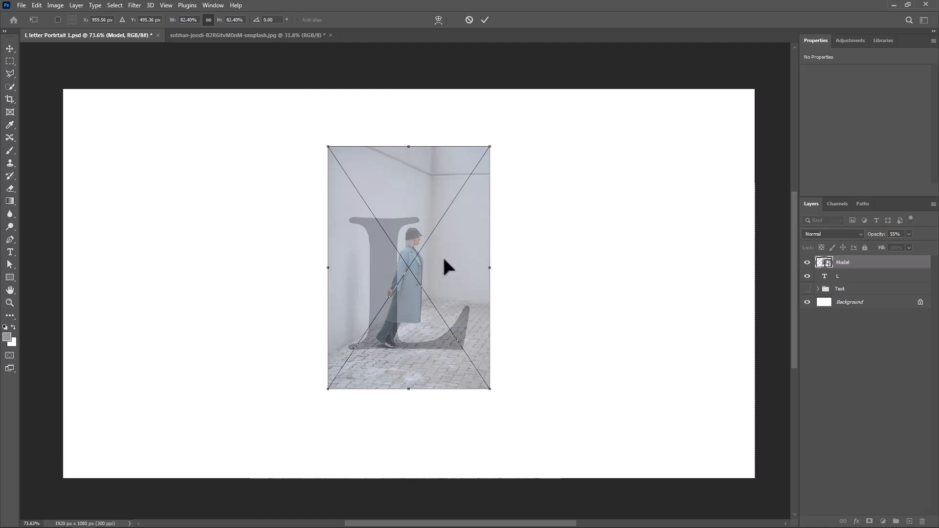
pyautogui.press('Return')
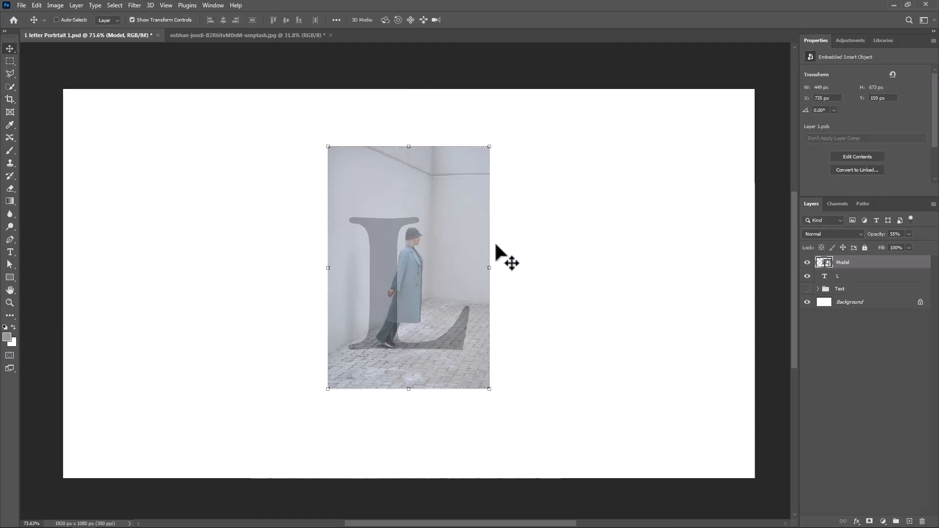
pyautogui.moveTo(879, 241); pyautogui.dragTo(917, 237)
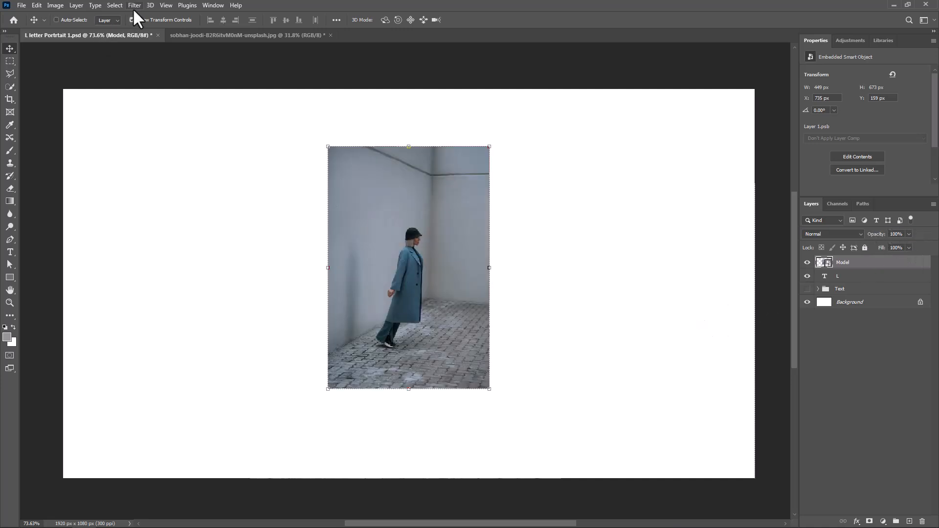
# Select the woman as the subject, duplicate the Model layer and mask the copy with that selection
pyautogui.click(115, 6)
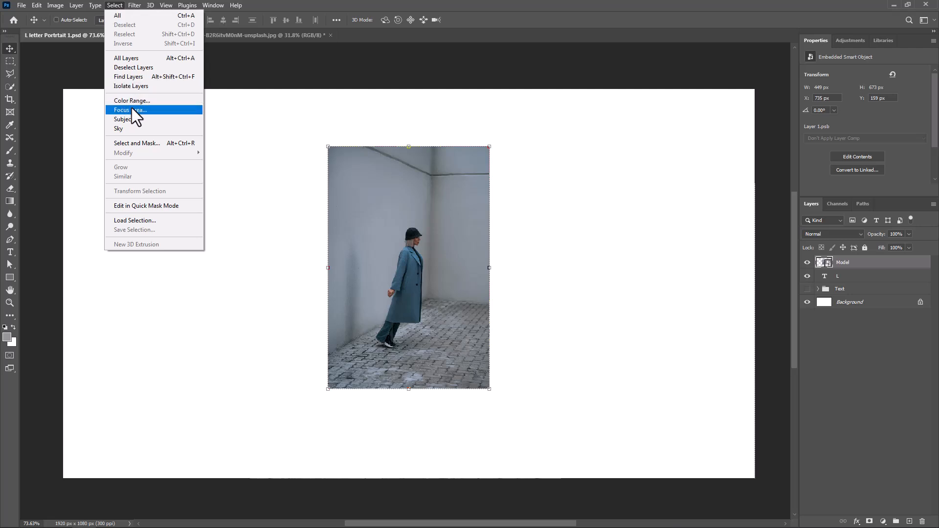
pyautogui.click(124, 120)
pyautogui.press('l')
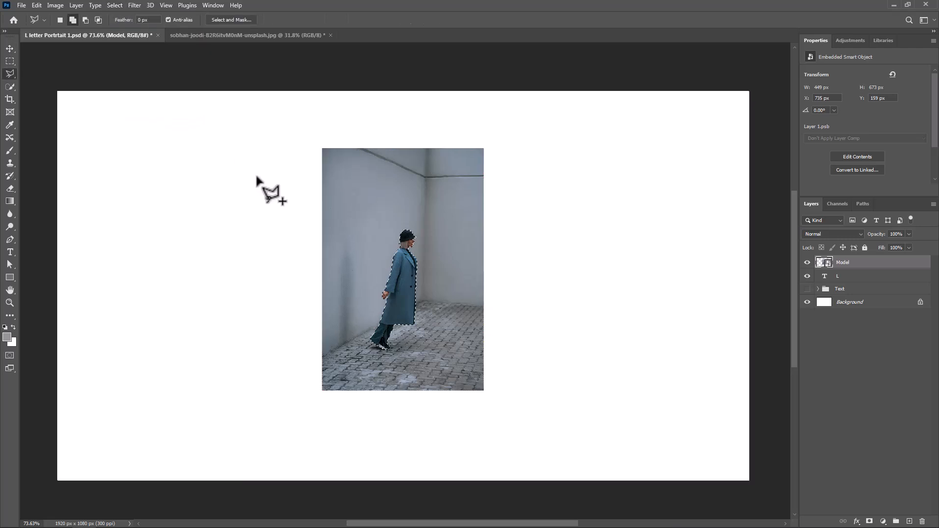
pyautogui.moveTo(872, 265); pyautogui.dragTo(909, 521)
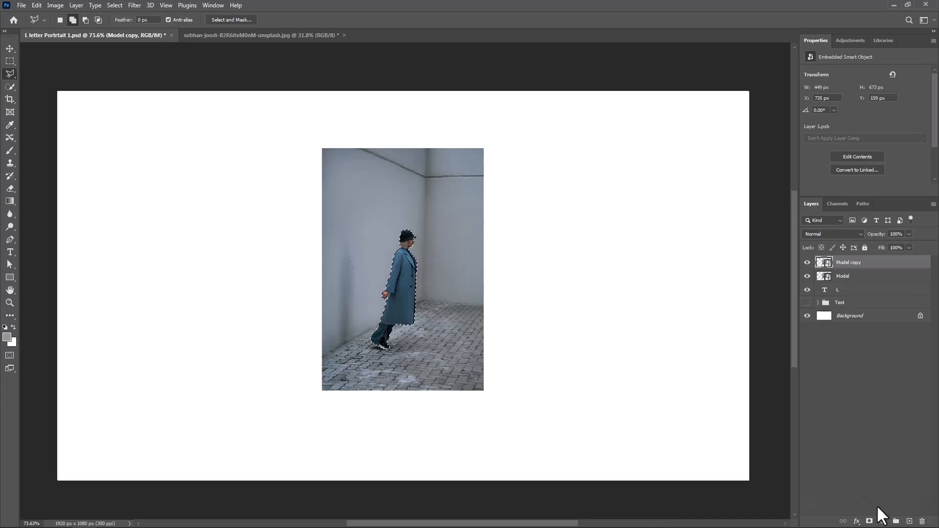
pyautogui.click(869, 522)
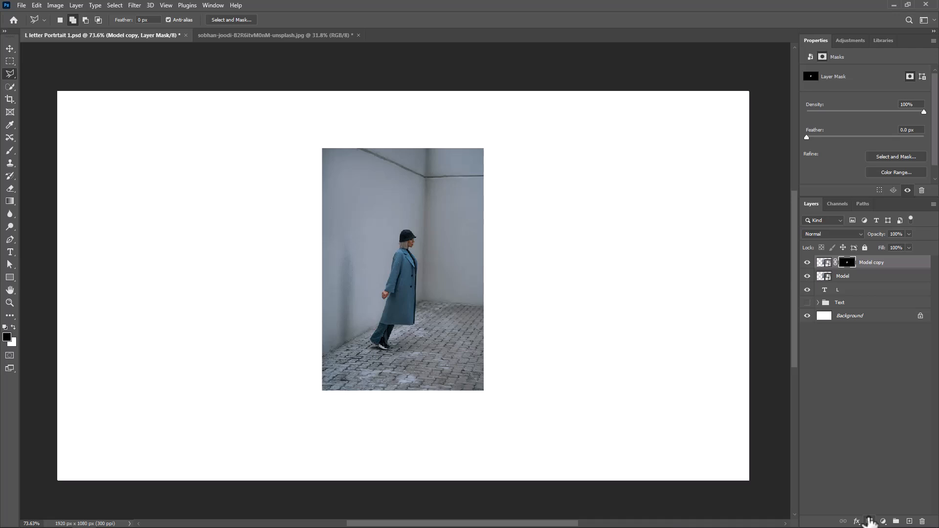
# Clip the original Model layer to the L text layer with a clipping mask
pyautogui.click(857, 277)
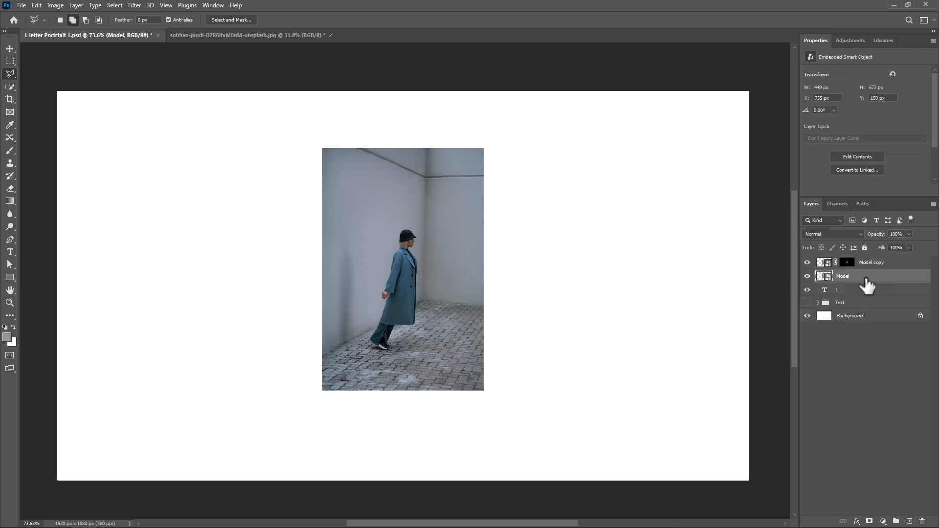
pyautogui.rightClick(866, 278)
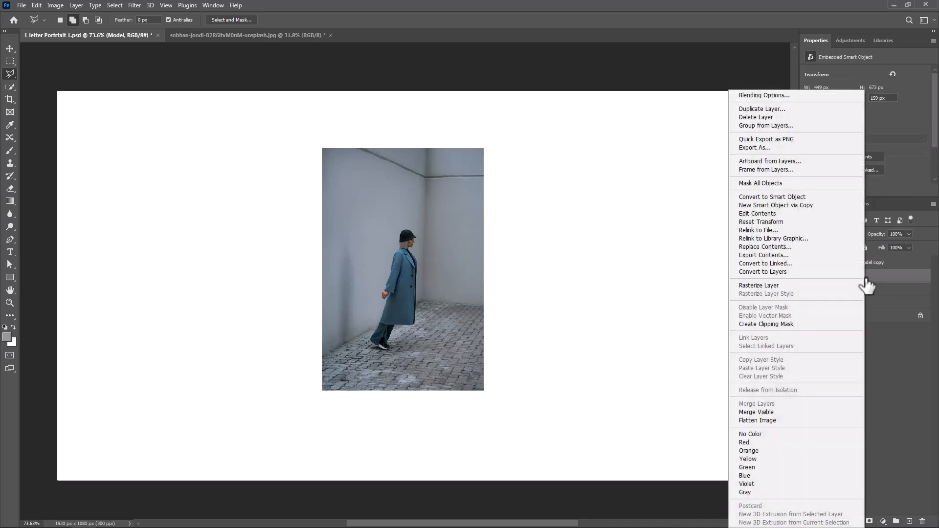
pyautogui.click(766, 325)
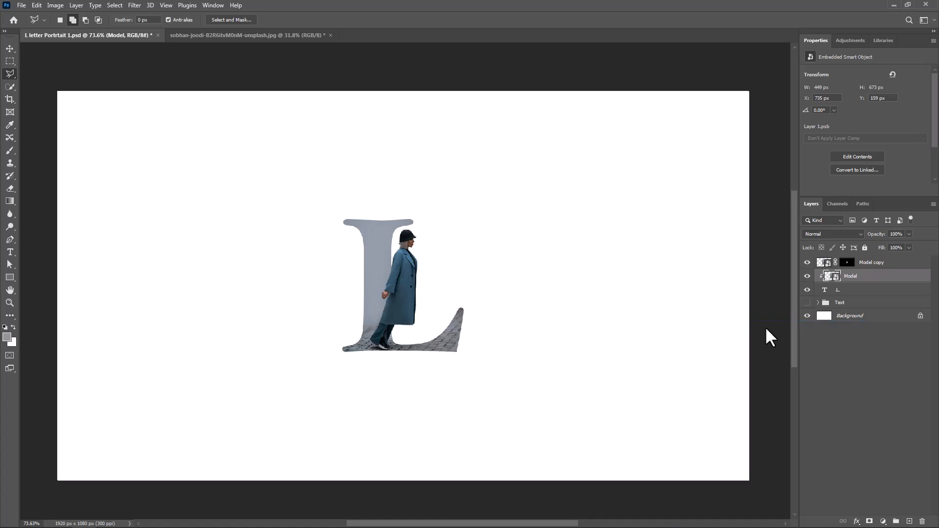
# Add a Vibrance adjustment layer above Model copy and clip it to that layer
pyautogui.click(881, 265)
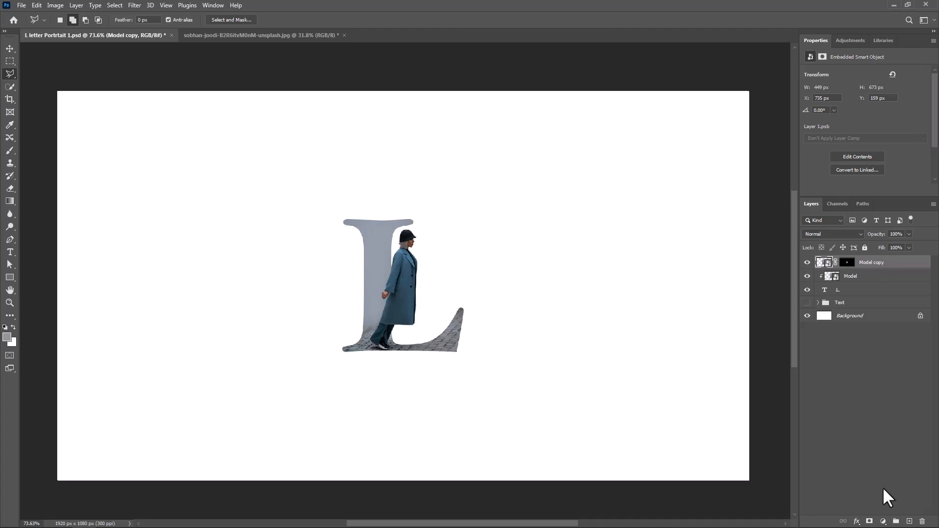
pyautogui.click(883, 522)
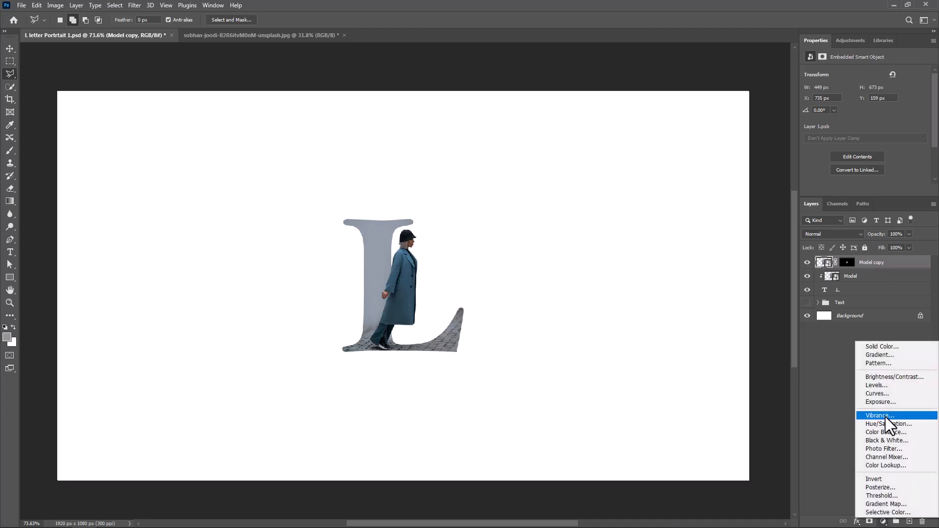
pyautogui.click(886, 418)
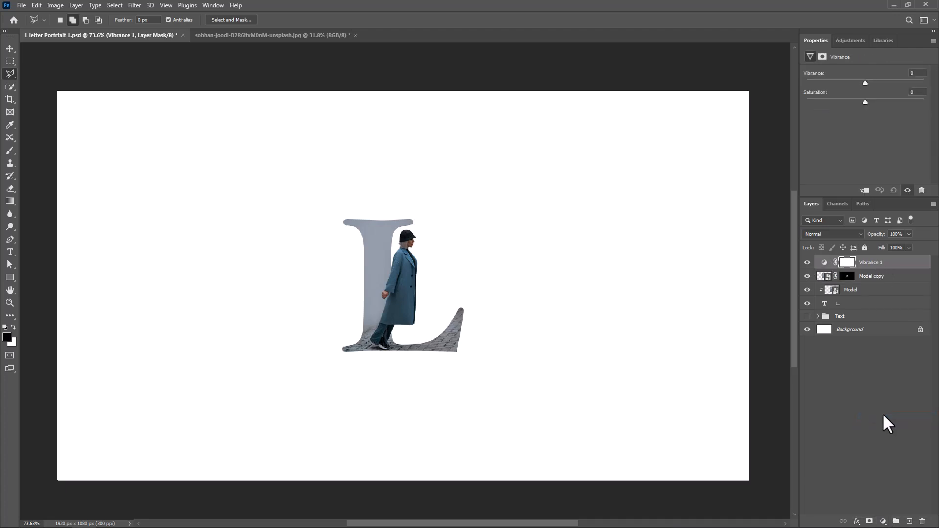
pyautogui.click(865, 190)
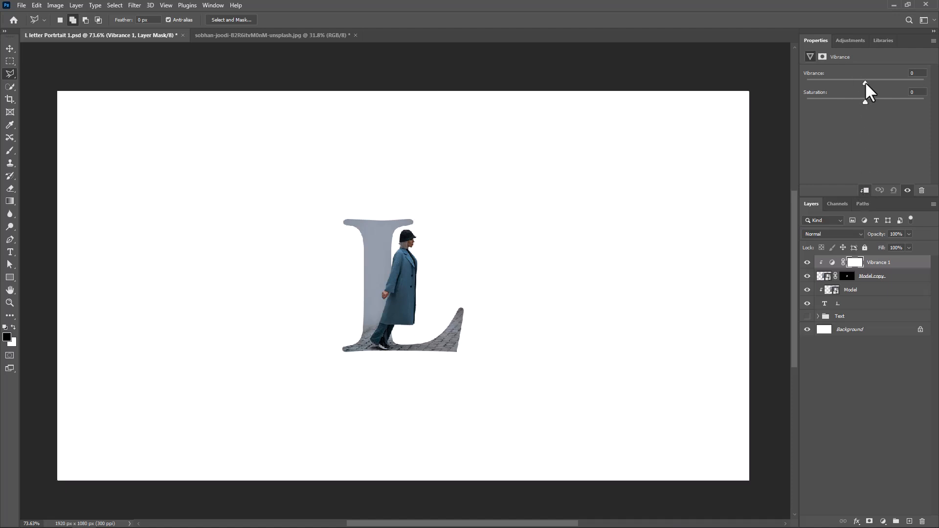
# Set the clipped Vibrance adjustment to +58 vibrance and +34 saturation
pyautogui.moveTo(865, 84); pyautogui.dragTo(899, 103)
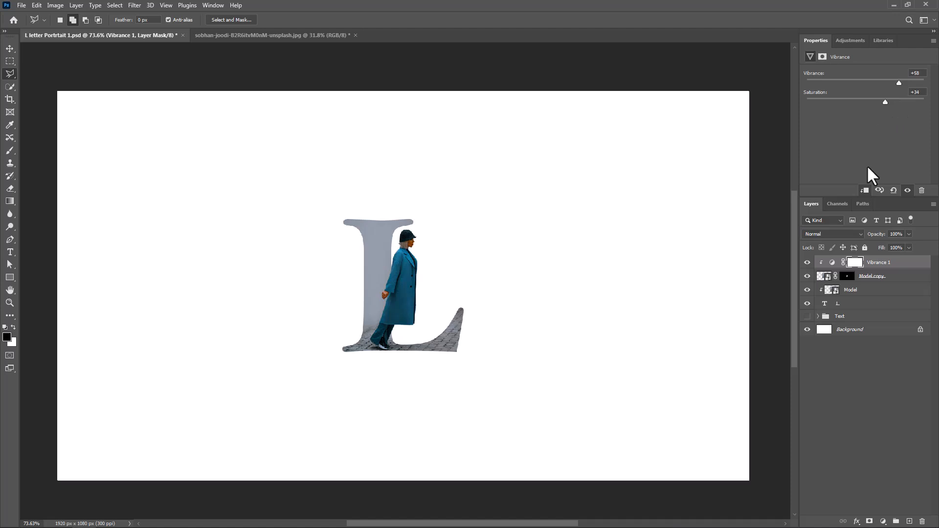
pyautogui.moveTo(850, 273); pyautogui.dragTo(854, 277)
# Add a Gradient Fill layer above the Text group, with Radial style and the Foreground to Background preset
pyautogui.click(867, 321)
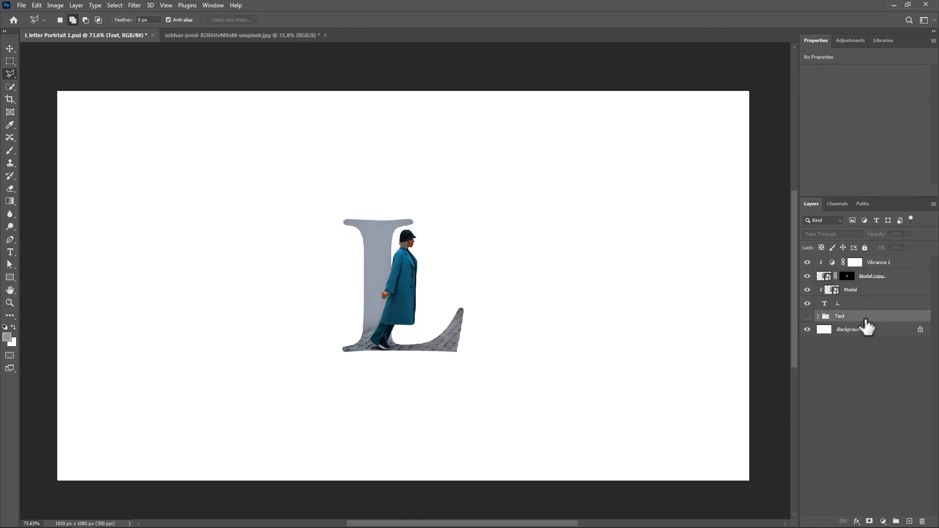
pyautogui.click(883, 522)
pyautogui.click(880, 356)
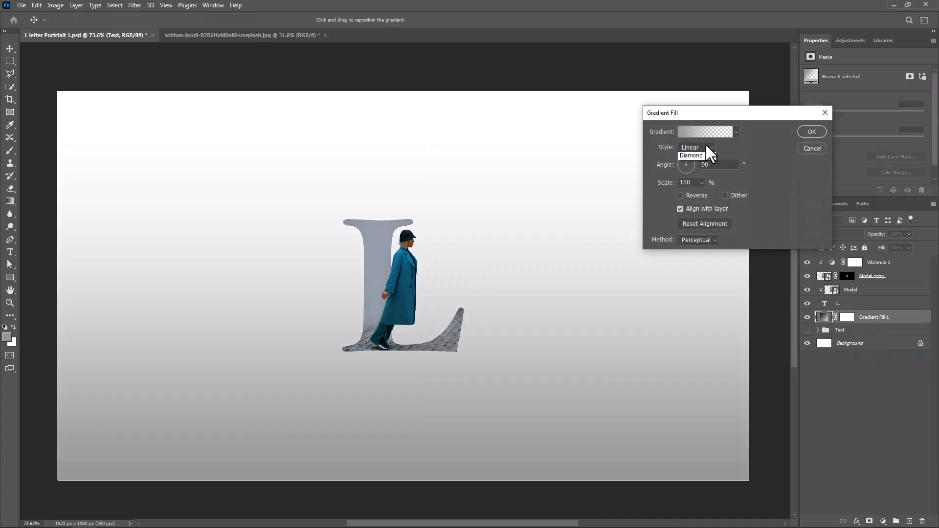
pyautogui.click(706, 143)
pyautogui.click(692, 160)
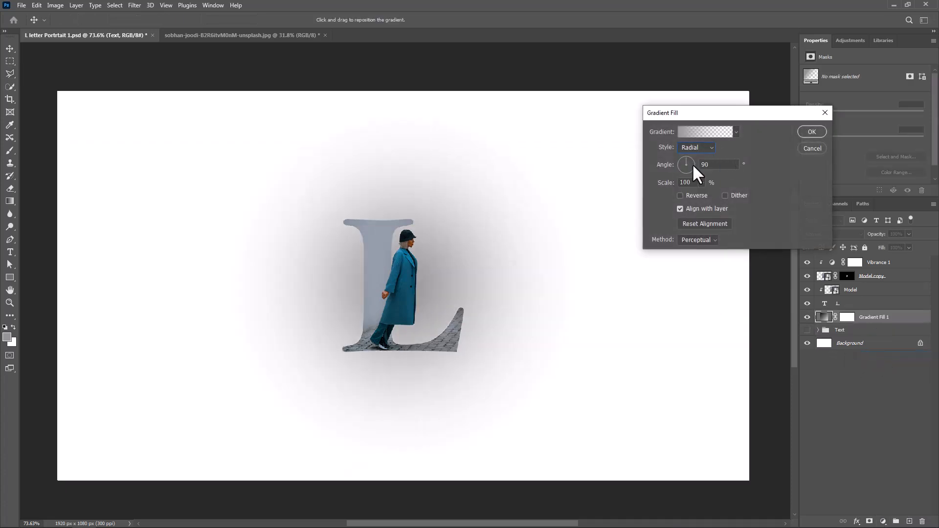
pyautogui.click(736, 133)
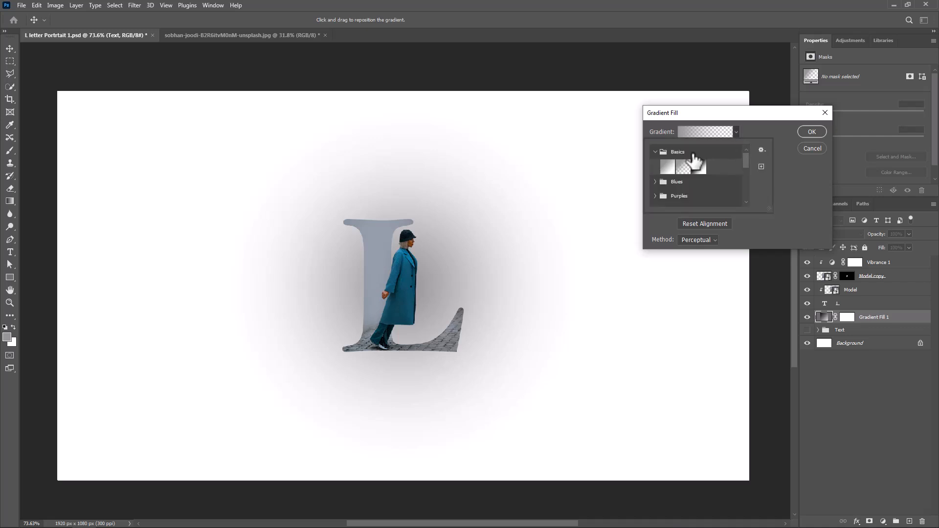
pyautogui.click(668, 166)
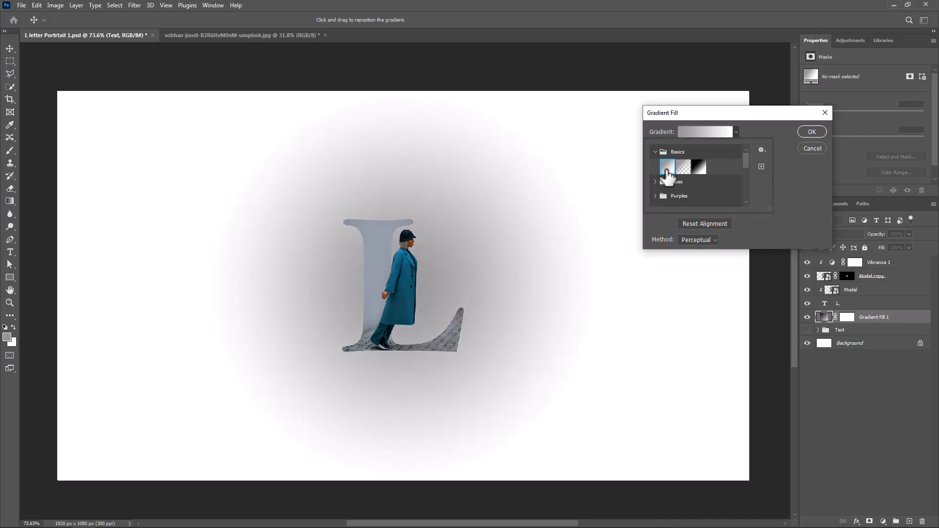
# Change the gradient's starting colour stop to a light blue, using the hue sampled from the woman's coat
pyautogui.click(684, 133)
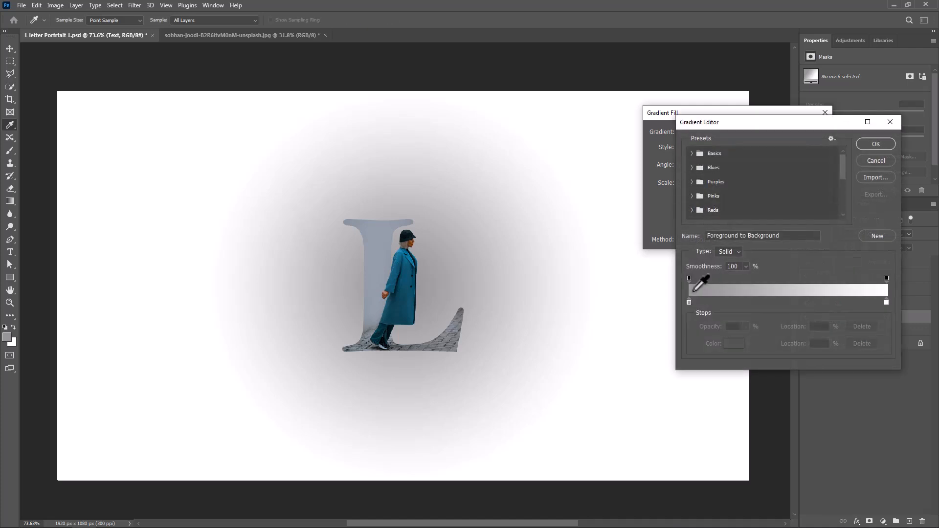
pyautogui.doubleClick(688, 299)
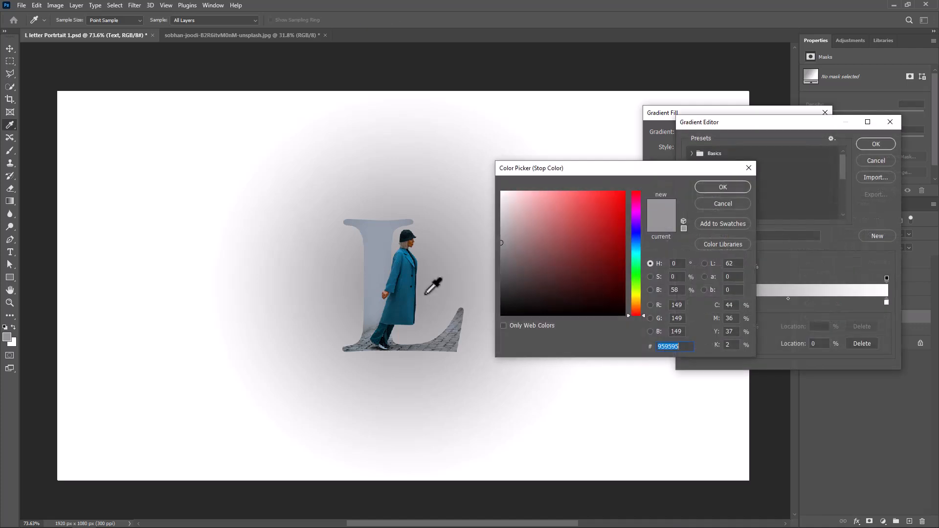
pyautogui.click(414, 268)
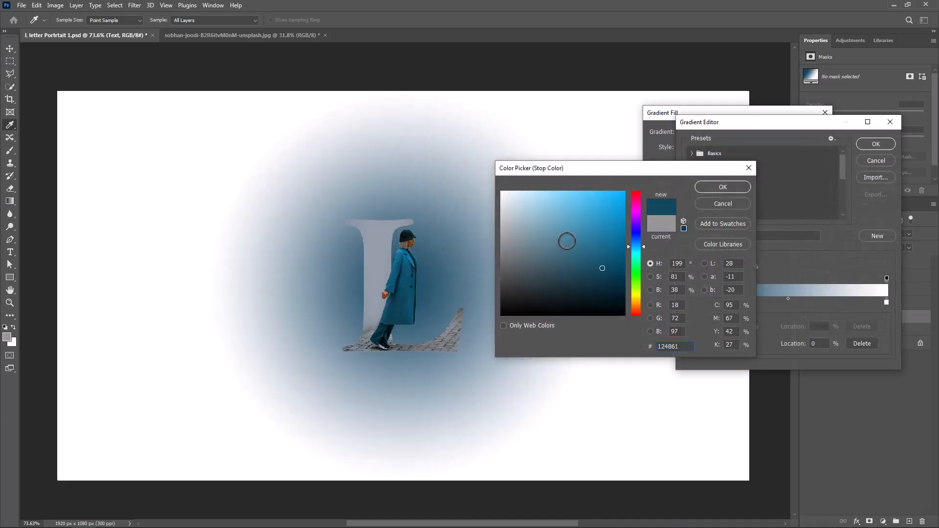
pyautogui.moveTo(566, 243)
pyautogui.mouseDown()
pyautogui.moveTo(632, 182)
pyautogui.moveTo(612, 194)
pyautogui.moveTo(563, 191)
pyautogui.mouseUp()
pyautogui.click(723, 187)
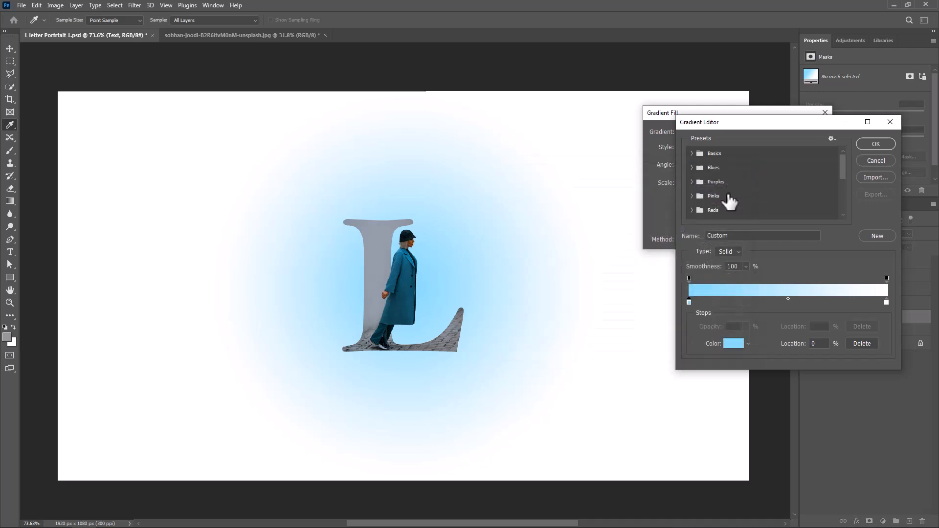
# Sample the woman's coat for the gradient's end colour stop and brighten it to the blue 0099d2
pyautogui.doubleClick(887, 302)
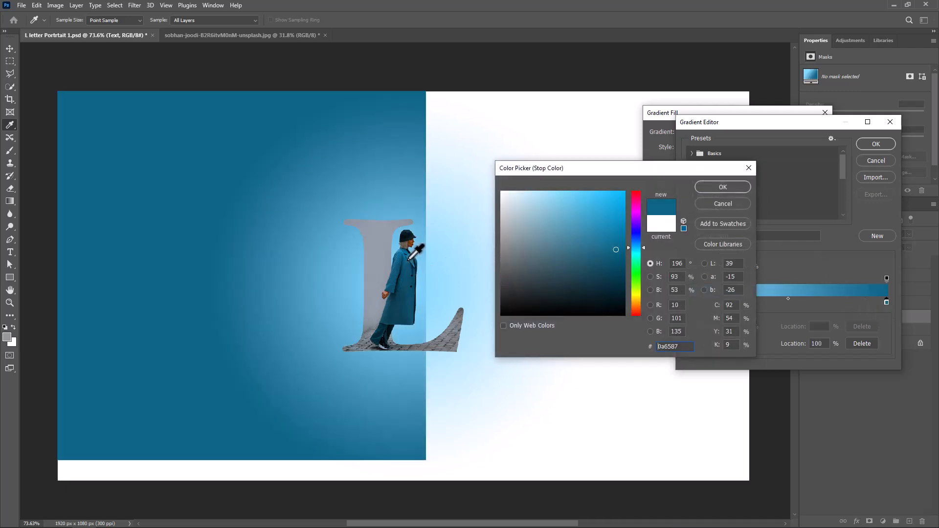
pyautogui.click(409, 263)
pyautogui.click(624, 222)
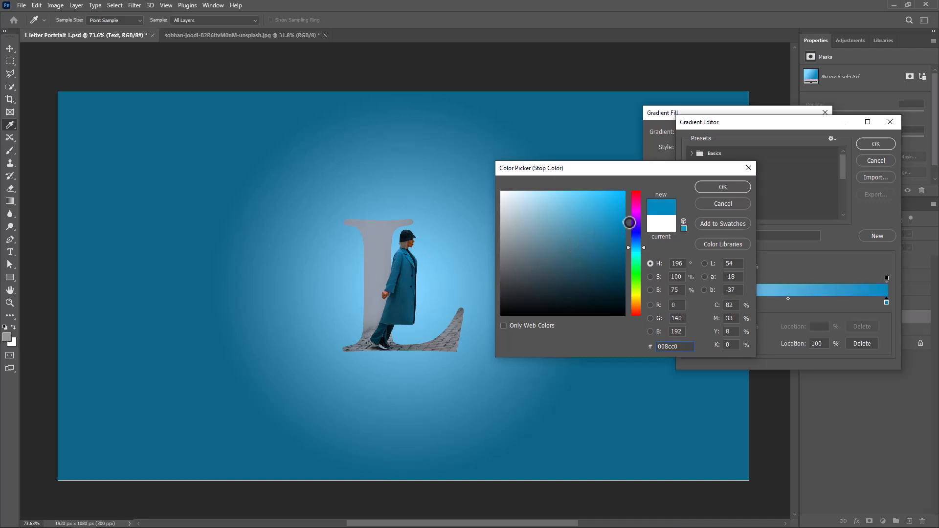
pyautogui.moveTo(625, 222); pyautogui.dragTo(625, 214)
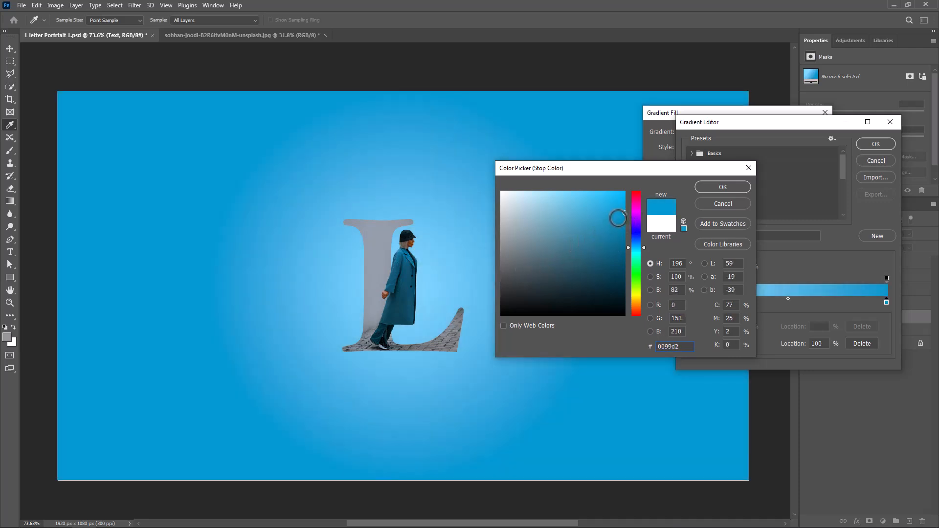
pyautogui.click(714, 188)
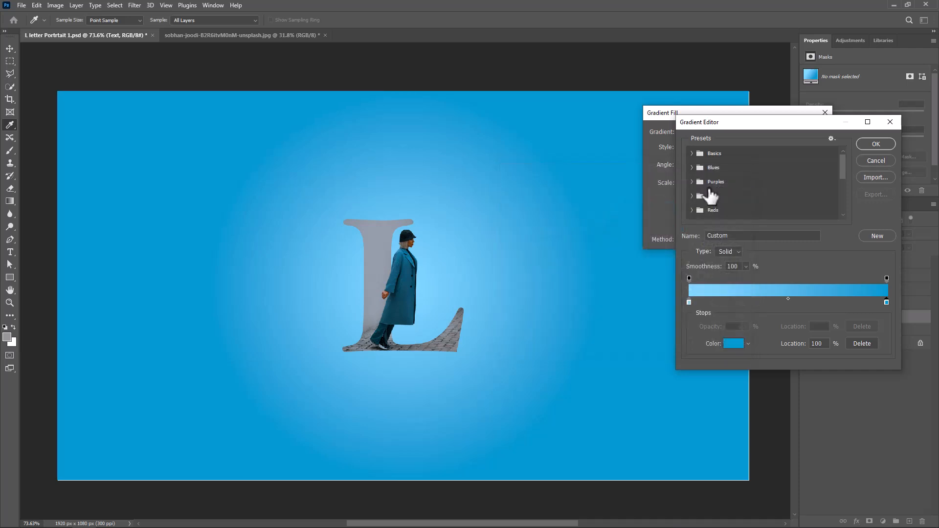
# Accept the edited gradient, set its scale to 125% and apply the Gradient Fill
pyautogui.click(876, 144)
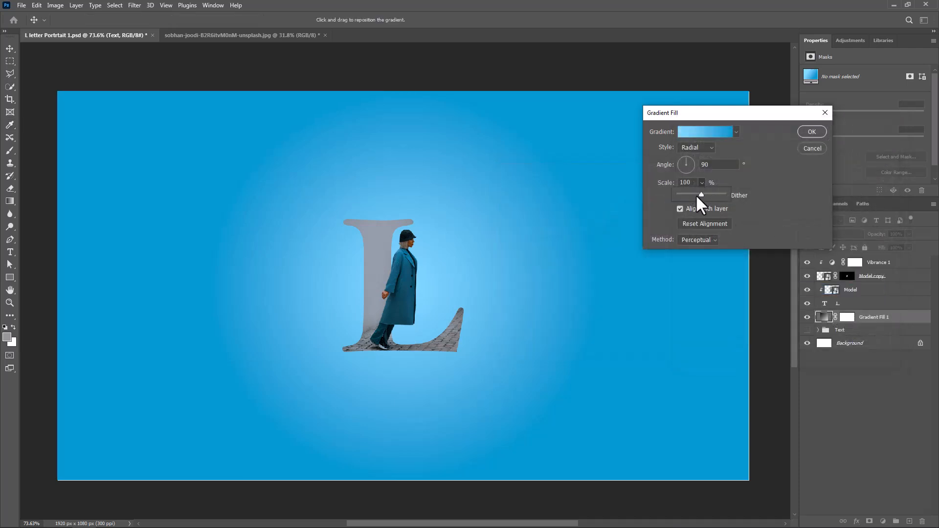
pyautogui.moveTo(703, 196); pyautogui.dragTo(703, 194)
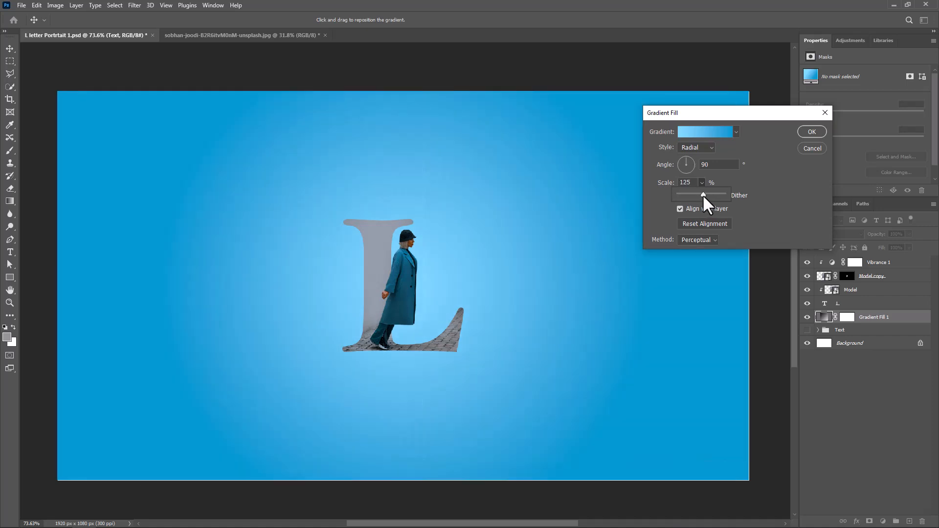
pyautogui.click(809, 133)
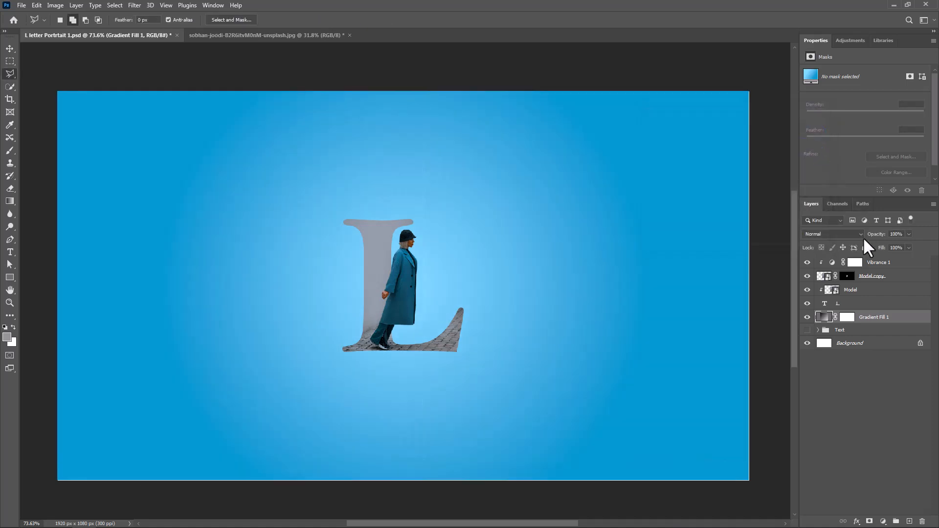
# Add a white (ffffff) 3 px outside Stroke to the L text layer through its blending options
pyautogui.rightClick(859, 306)
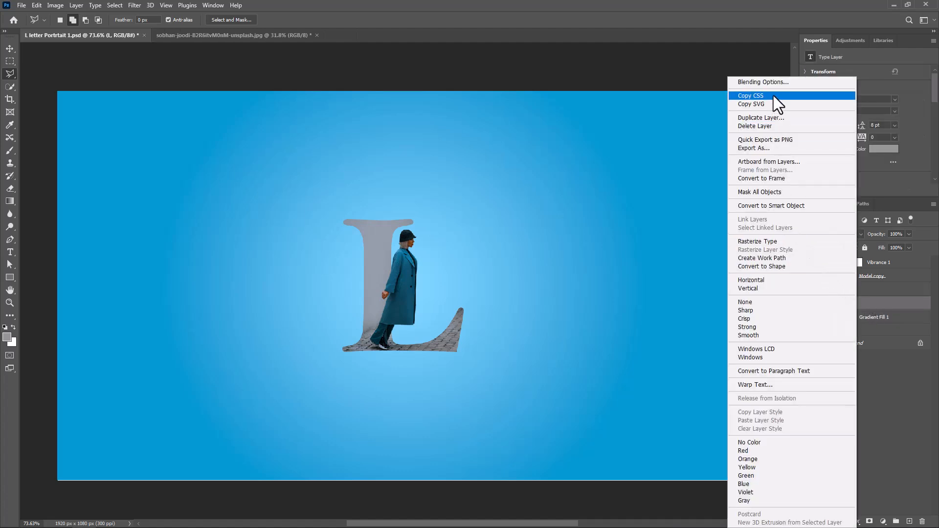
pyautogui.click(773, 82)
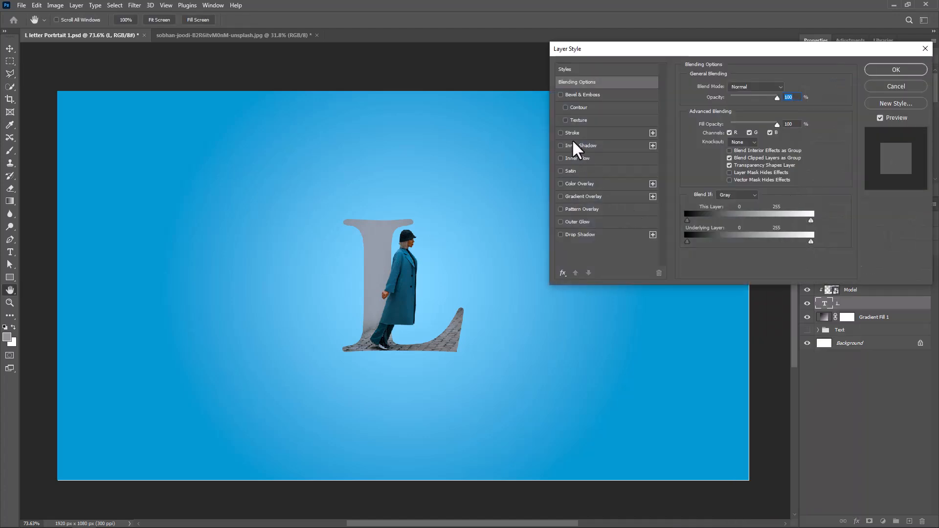
pyautogui.click(569, 132)
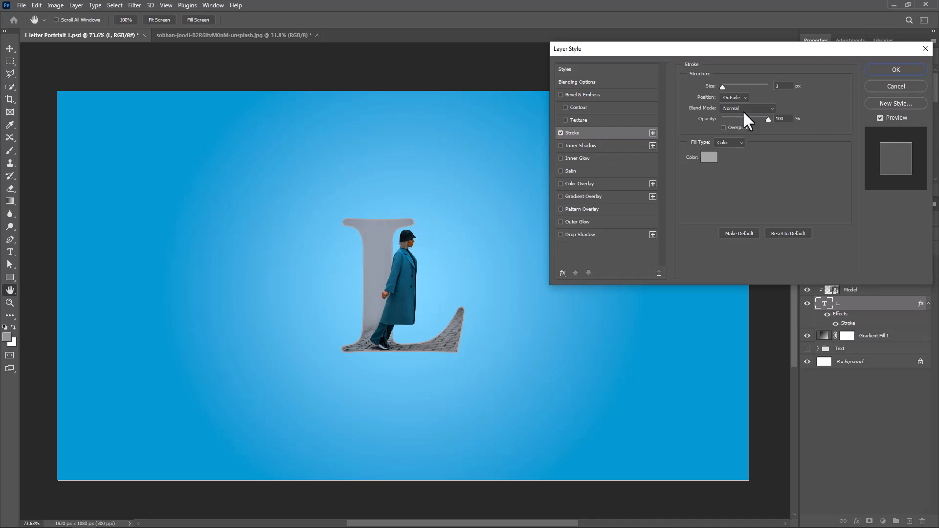
pyautogui.click(709, 157)
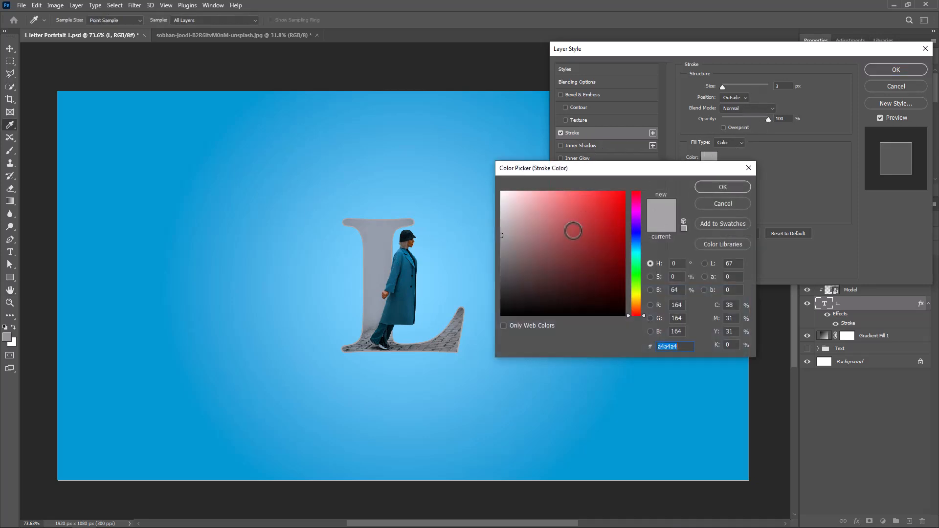
pyautogui.moveTo(571, 231); pyautogui.dragTo(491, 181)
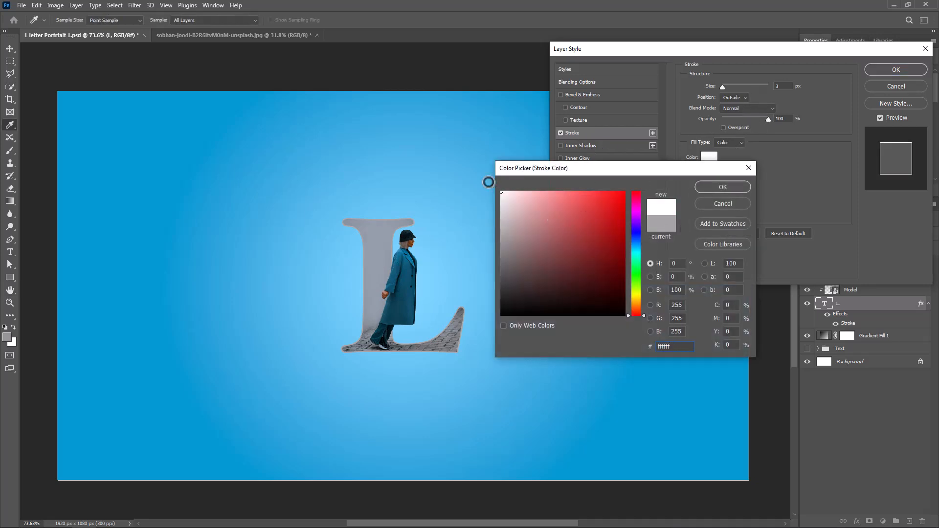
pyautogui.click(736, 188)
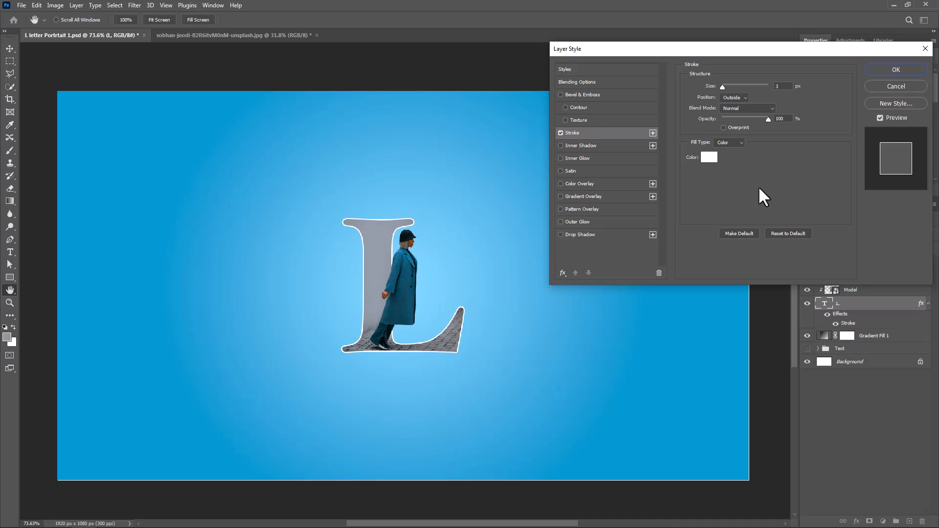
# Add a black Drop Shadow to the L layer with 30% opacity, 30° angle and 11 px distance
pyautogui.click(583, 234)
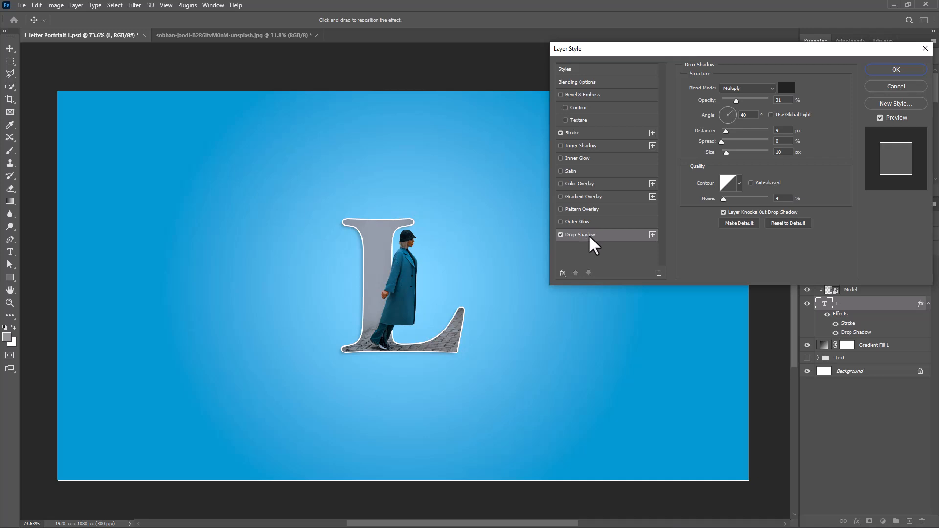
pyautogui.moveTo(743, 100); pyautogui.dragTo(749, 97)
pyautogui.moveTo(443, 298); pyautogui.dragTo(412, 315)
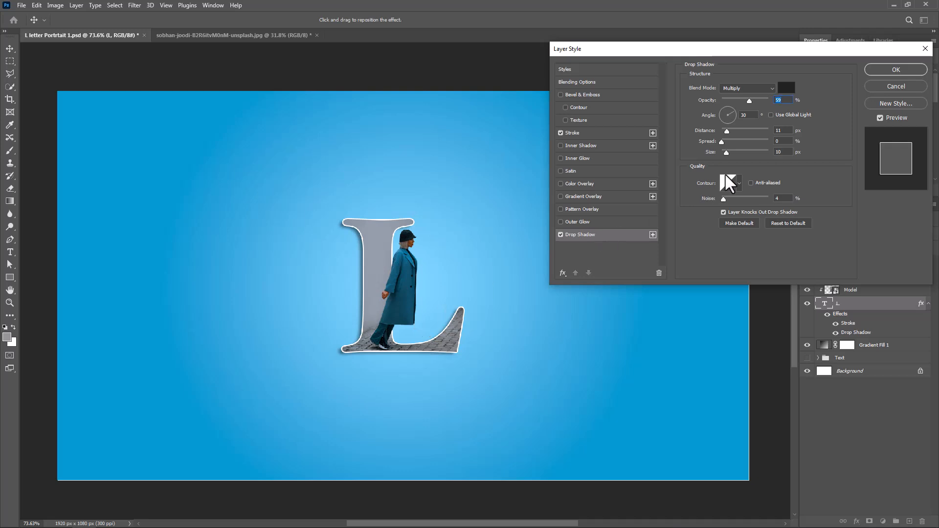
pyautogui.moveTo(749, 100)
pyautogui.mouseDown()
pyautogui.moveTo(724, 96)
pyautogui.moveTo(736, 97)
pyautogui.mouseUp()
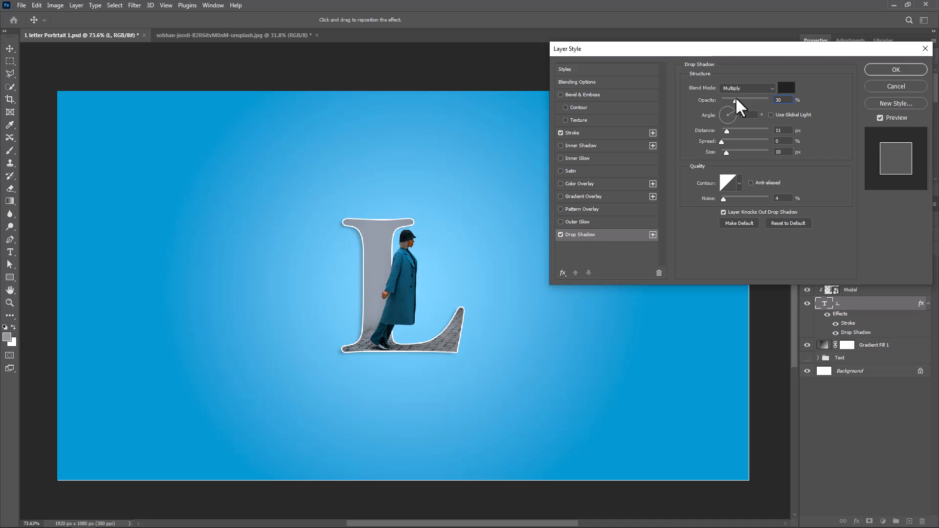
pyautogui.click(787, 89)
pyautogui.moveTo(534, 302); pyautogui.dragTo(492, 327)
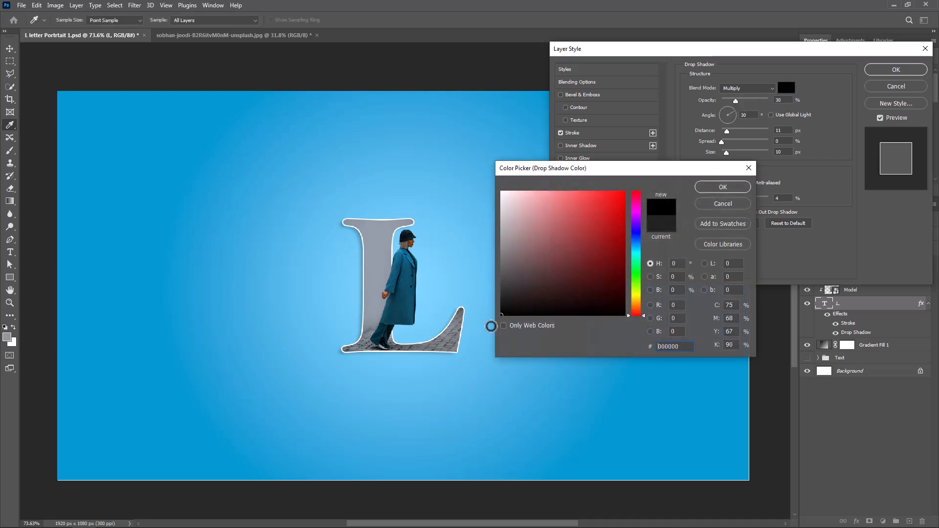
pyautogui.click(734, 189)
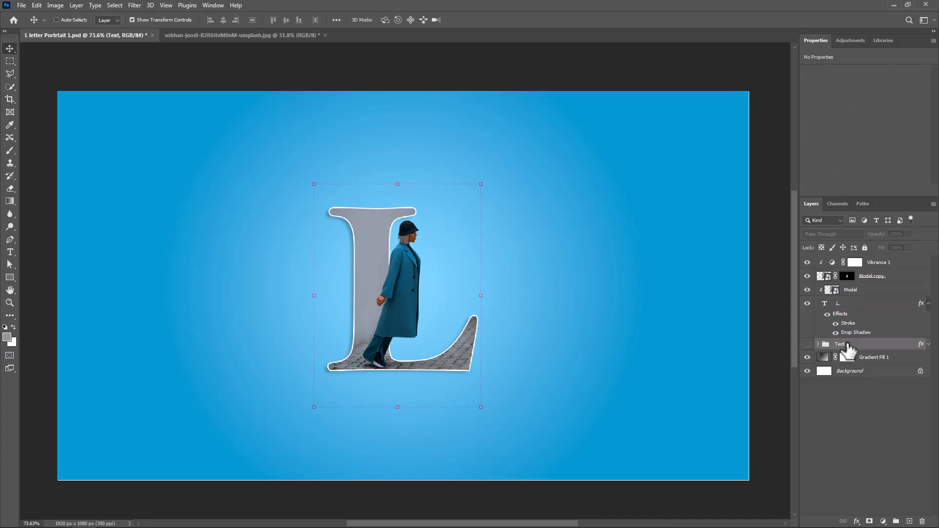
# Move the Text group to the top of the layer stack, above Vibrance 1
pyautogui.moveTo(838, 344); pyautogui.dragTo(863, 257)
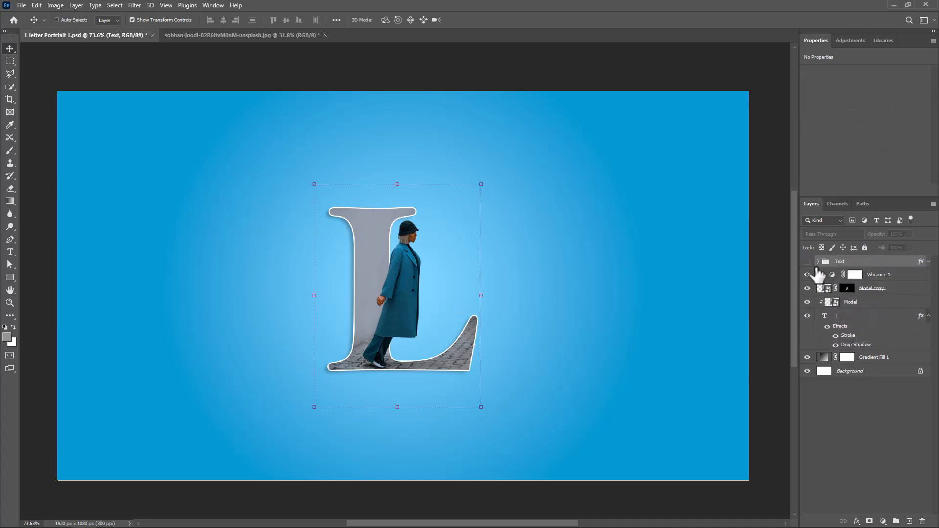